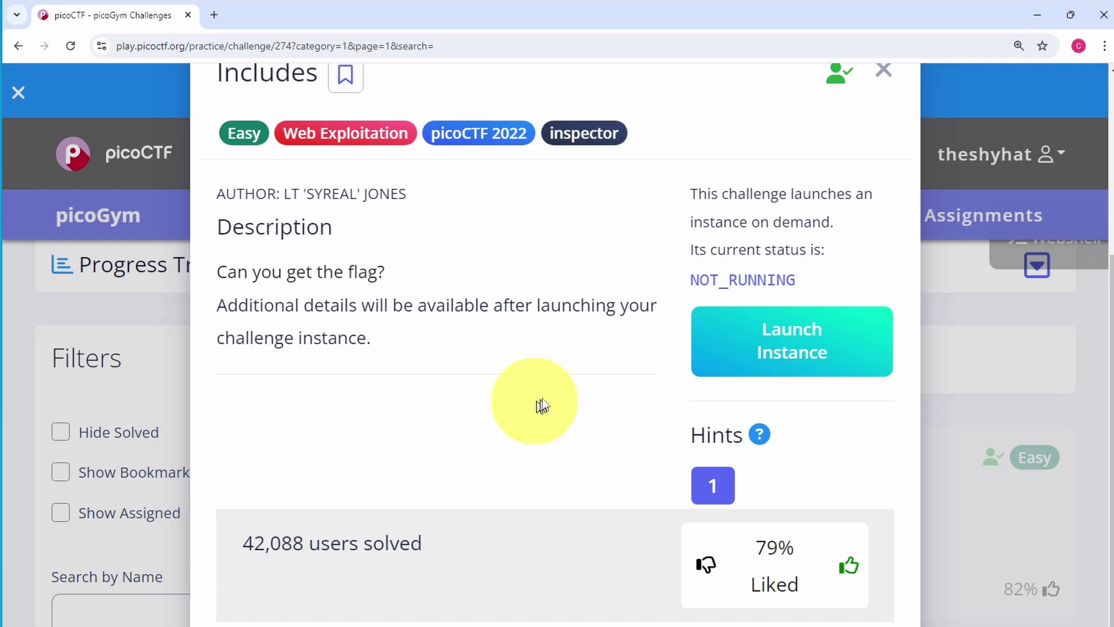
- Launch the Includes instance and open its challenge website link in a new tab
click(739, 348)
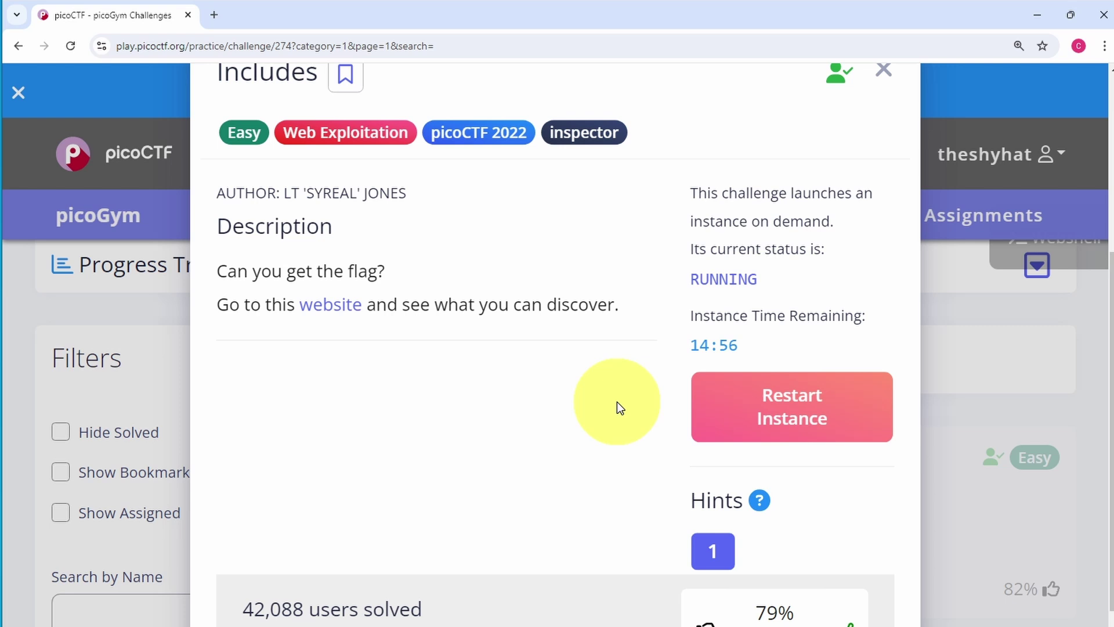
scroll(602, 417, up, 1)
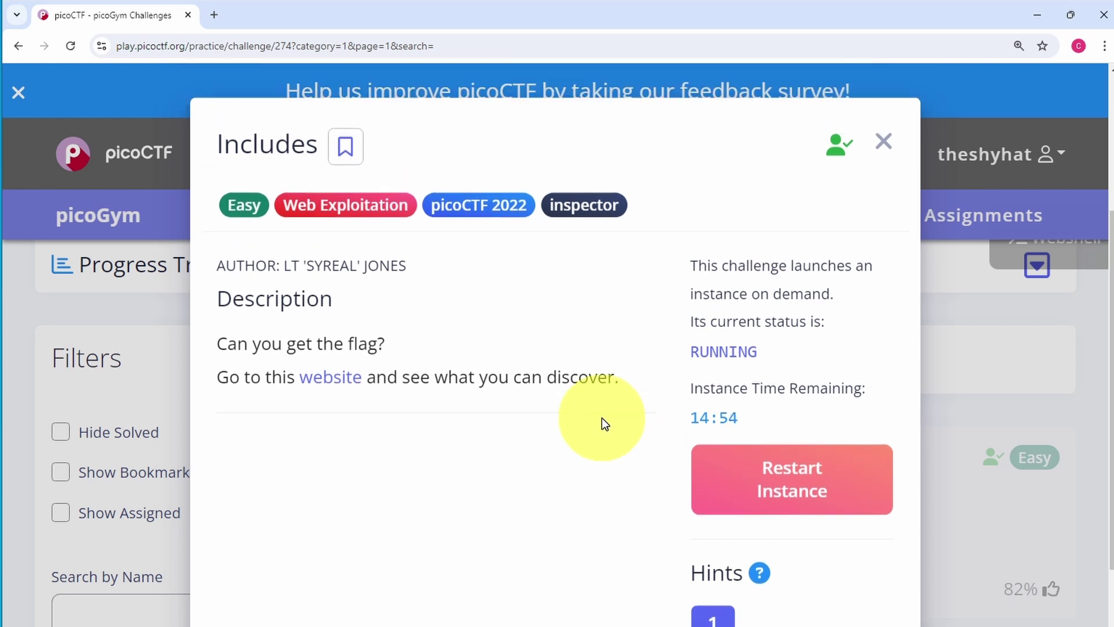
scroll(601, 418, down, 1)
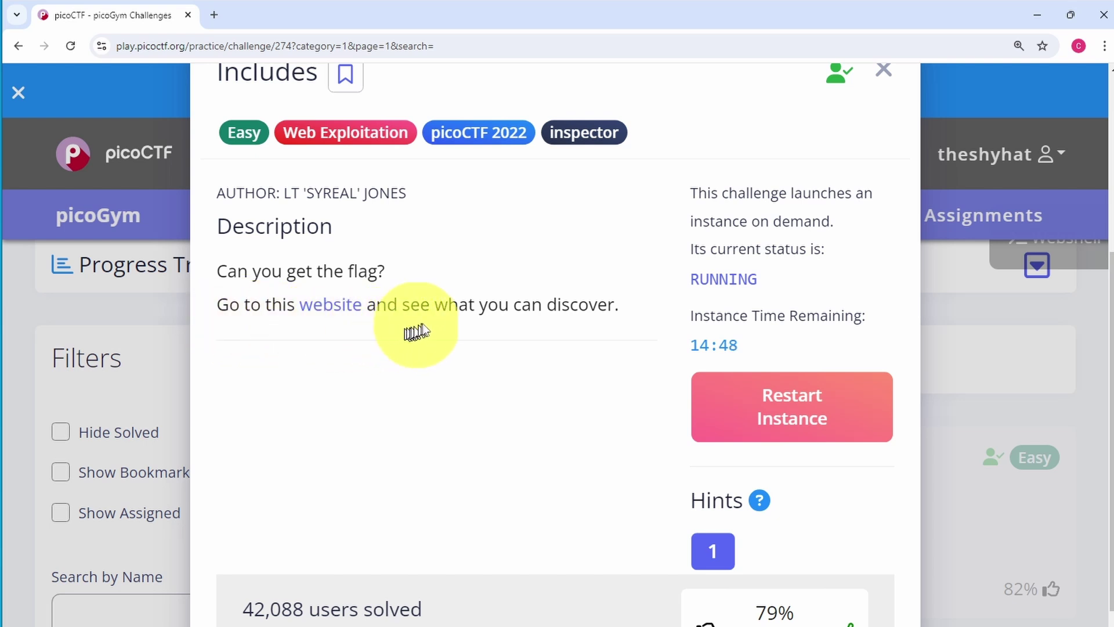
right_click(323, 309)
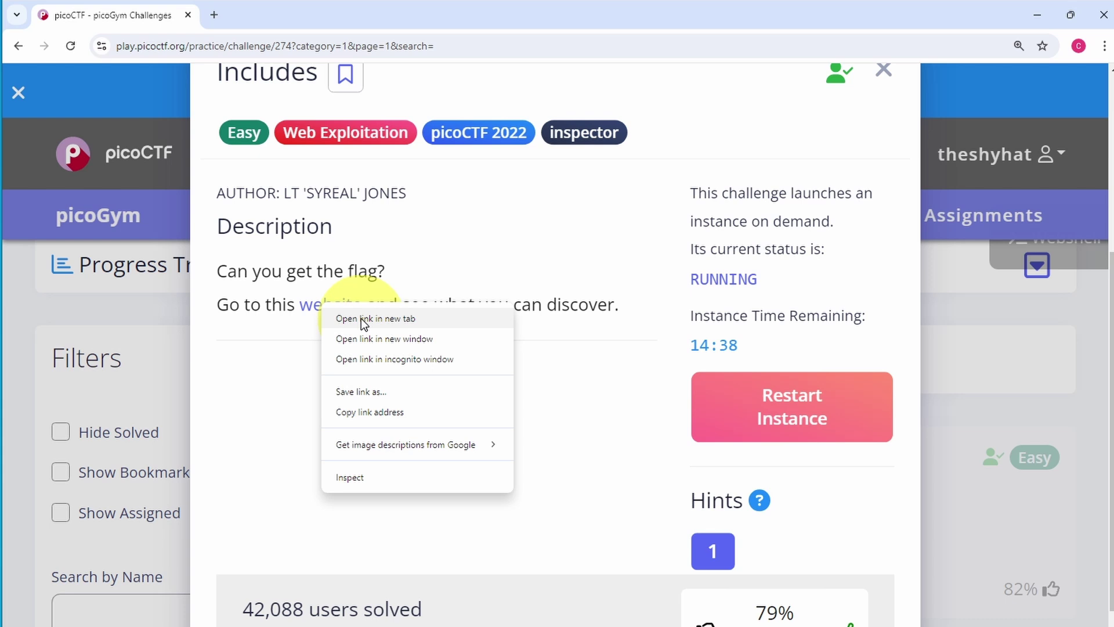
click(361, 318)
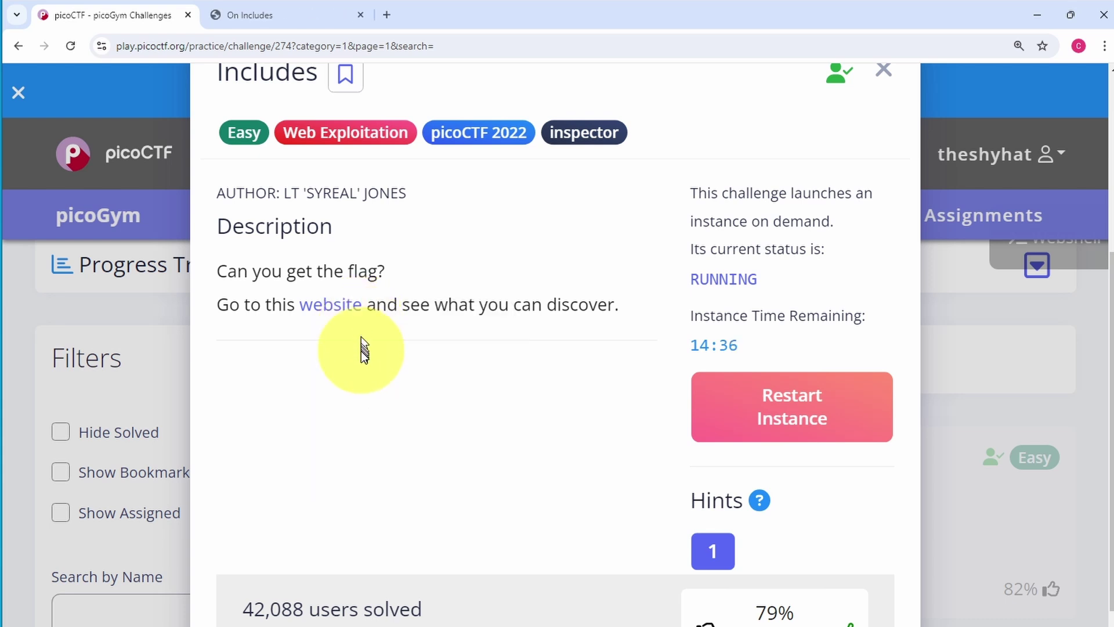
- Zoom out the On Includes page, trigger Say hello, and dismiss the separate-file alert
click(264, 23)
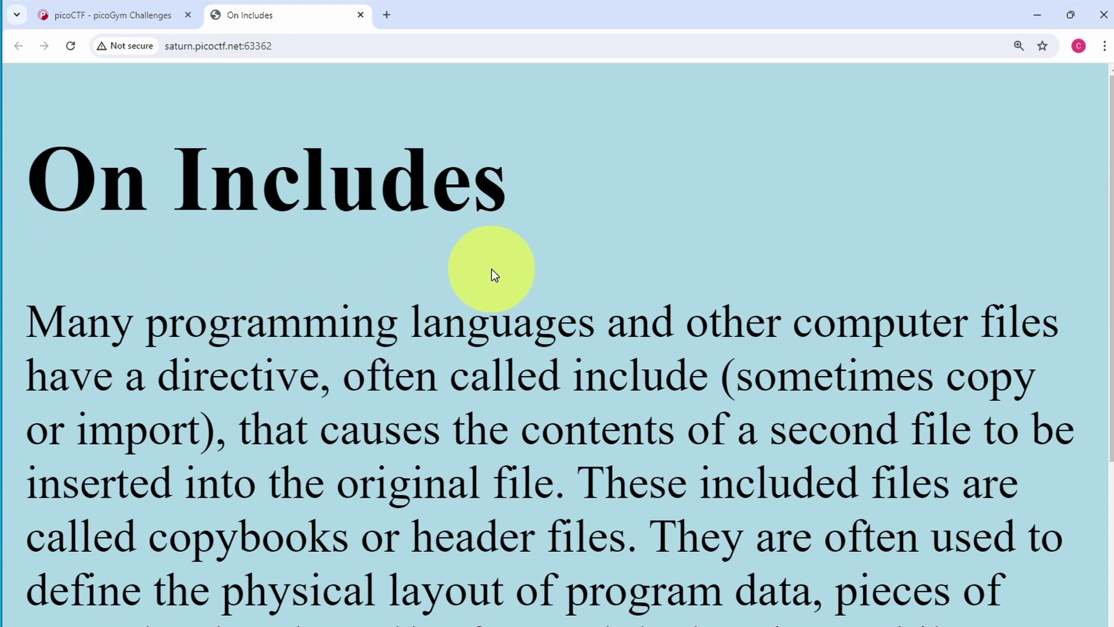
key(ctrl+minus)
key(ctrl+minus)
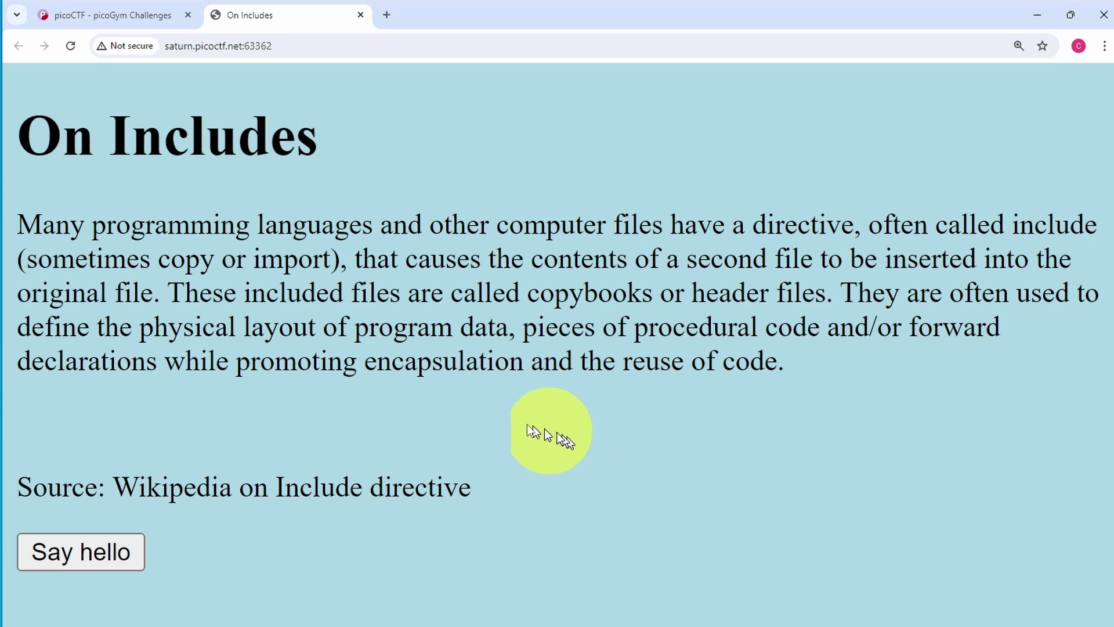
click(79, 557)
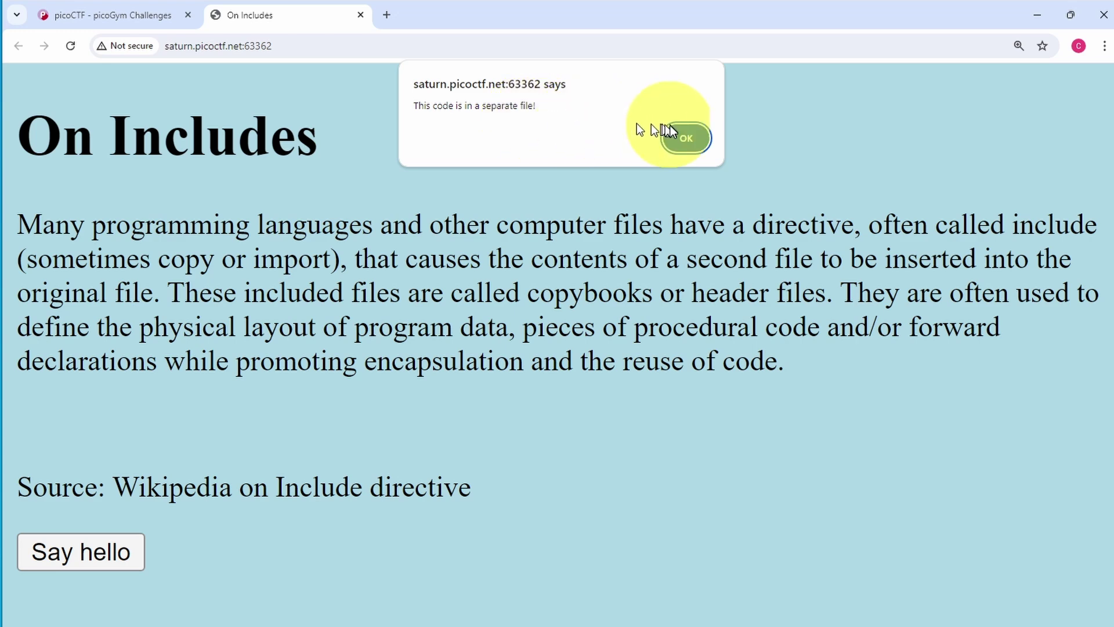
click(685, 138)
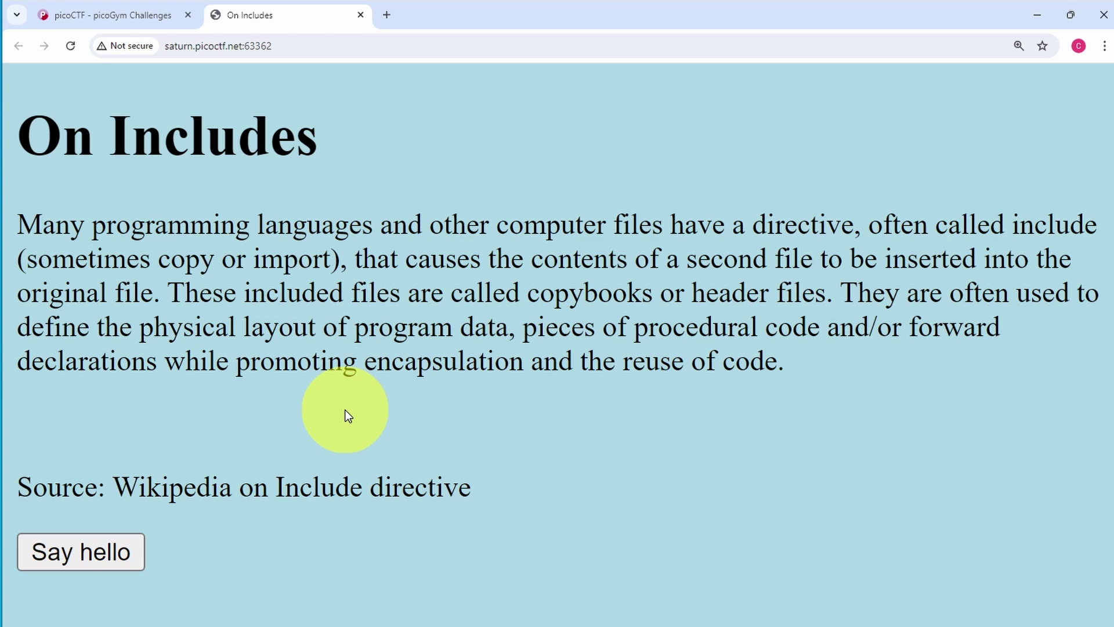
- View the On Includes page's HTML source and adjust its zoom for reading
right_click(346, 416)
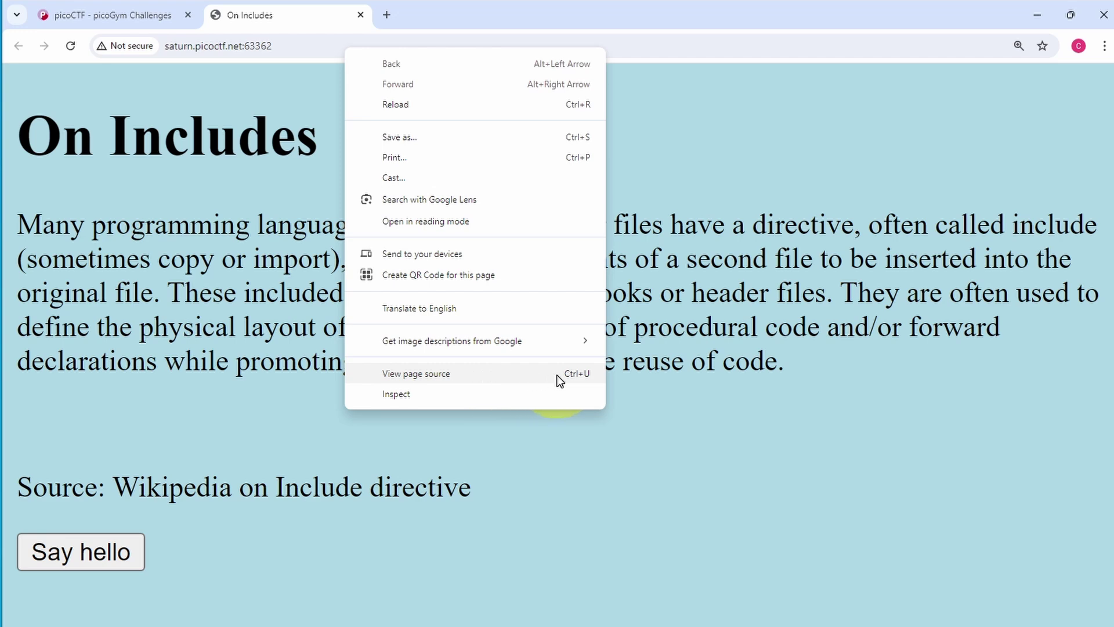
click(508, 374)
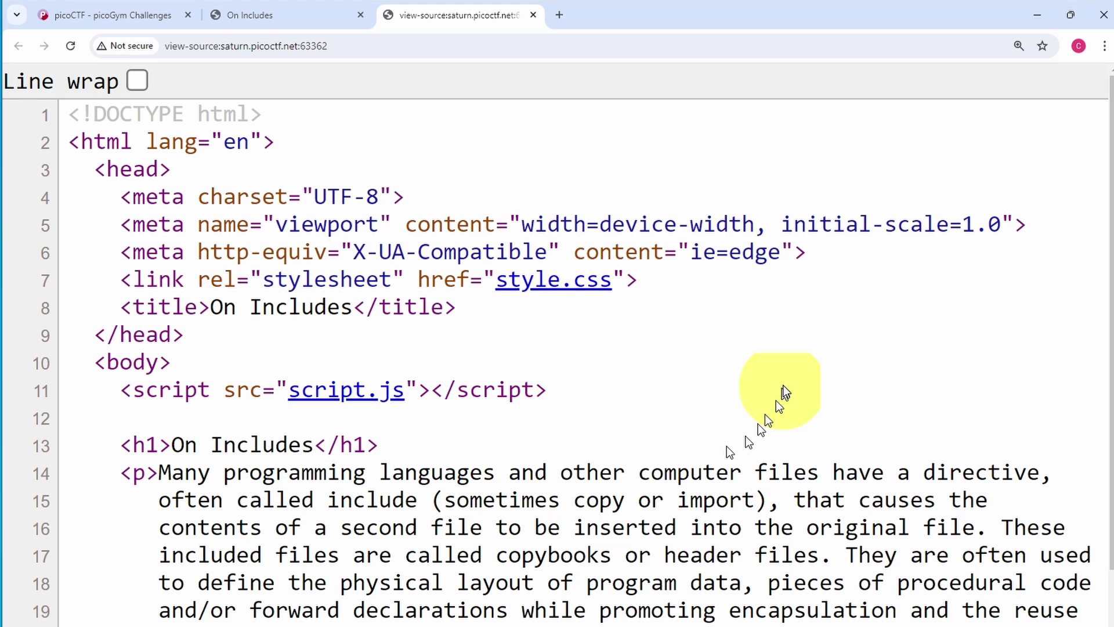
key(ctrl+minus)
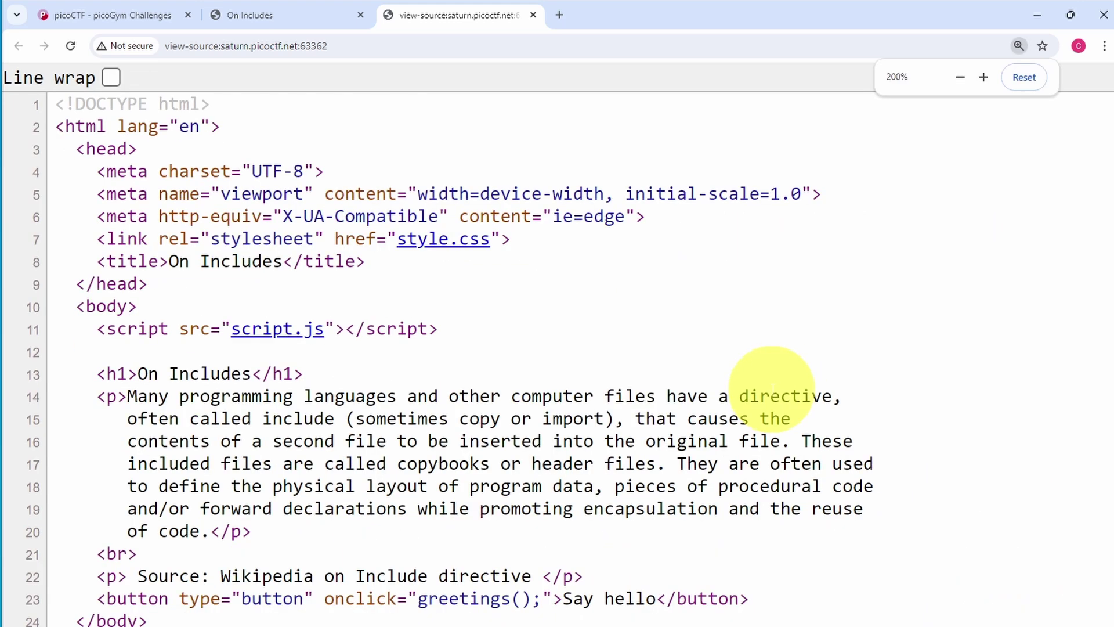
key(ctrl+minus)
key(ctrl+plus)
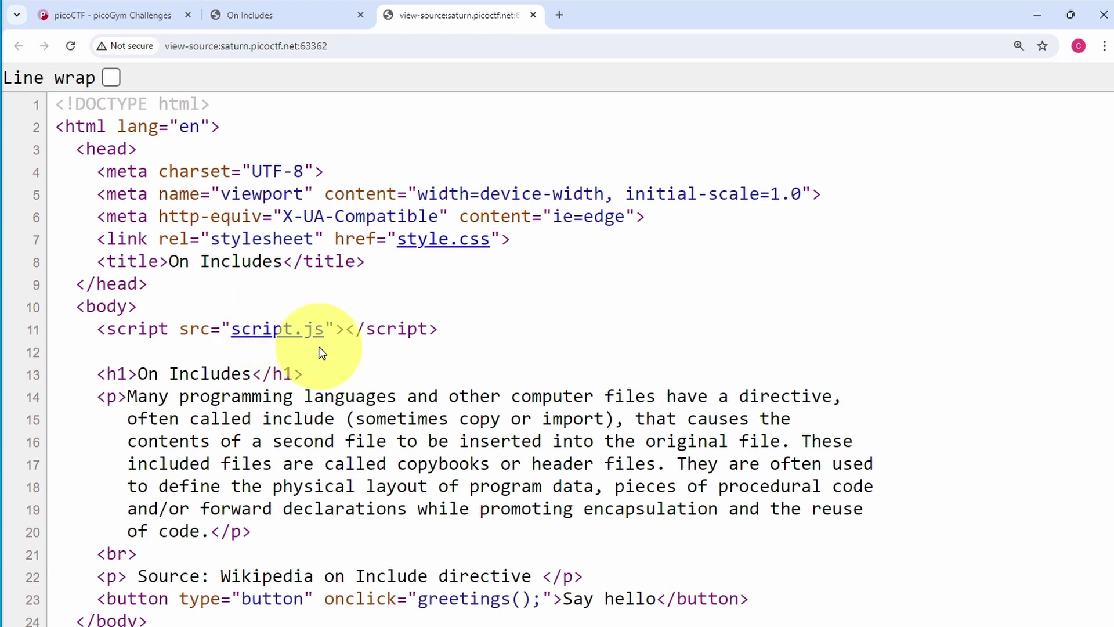
- Open the linked style.css and script.js files in their own tabs
right_click(430, 243)
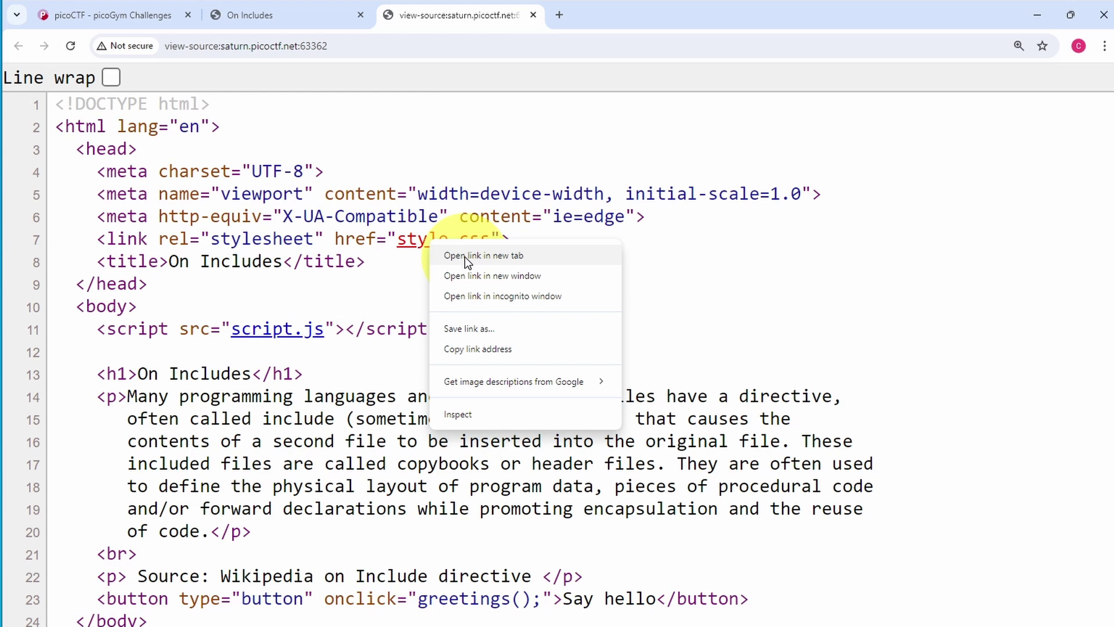
click(465, 257)
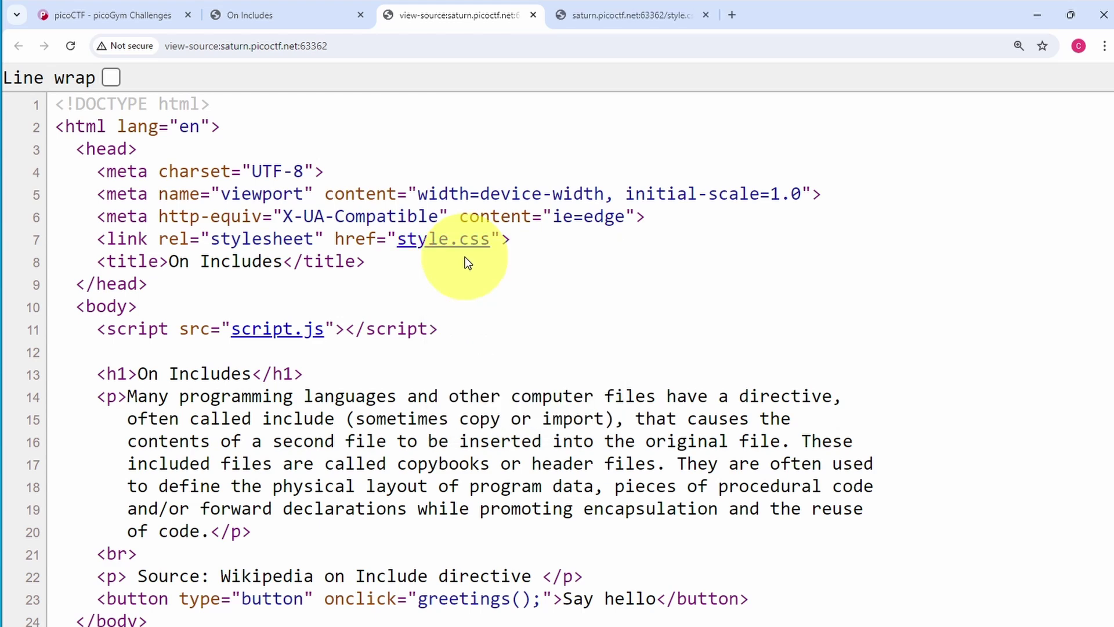
right_click(258, 335)
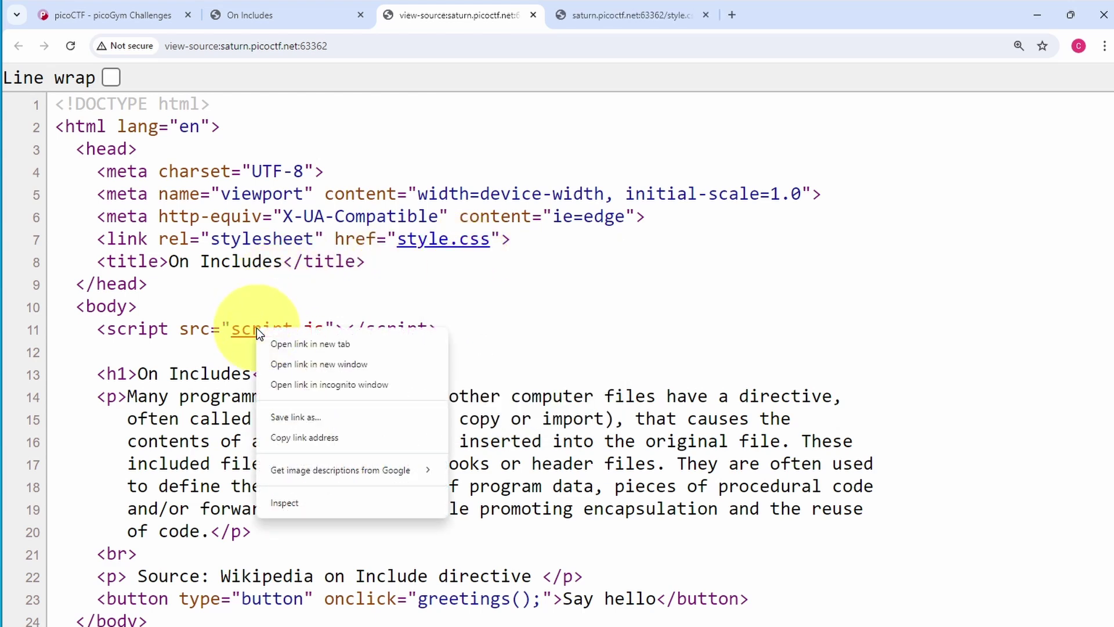
click(306, 344)
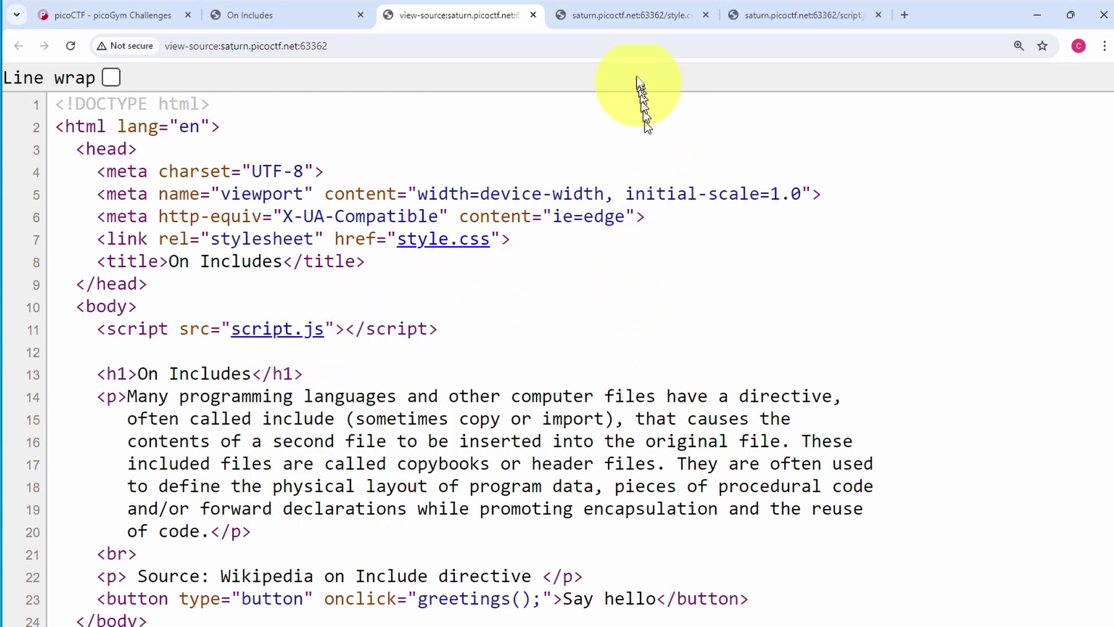
mouse_move(631, 15)
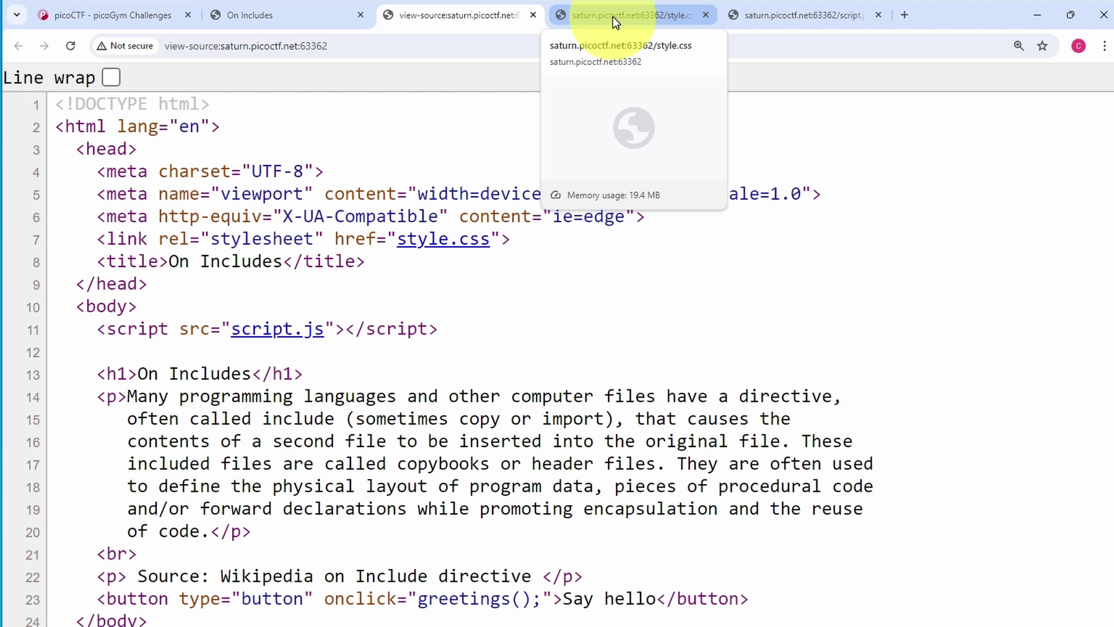
- Copy the first flag half, picoCTF{1nclu51v17y_1of2_, from the style.css comment
click(613, 16)
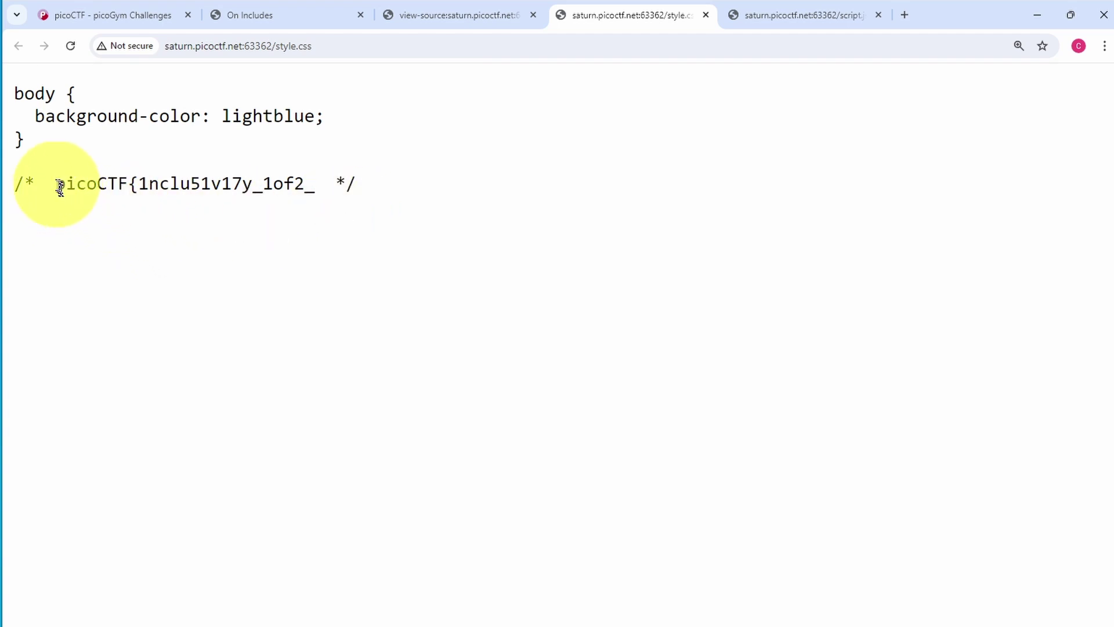
drag(55, 183, 316, 185)
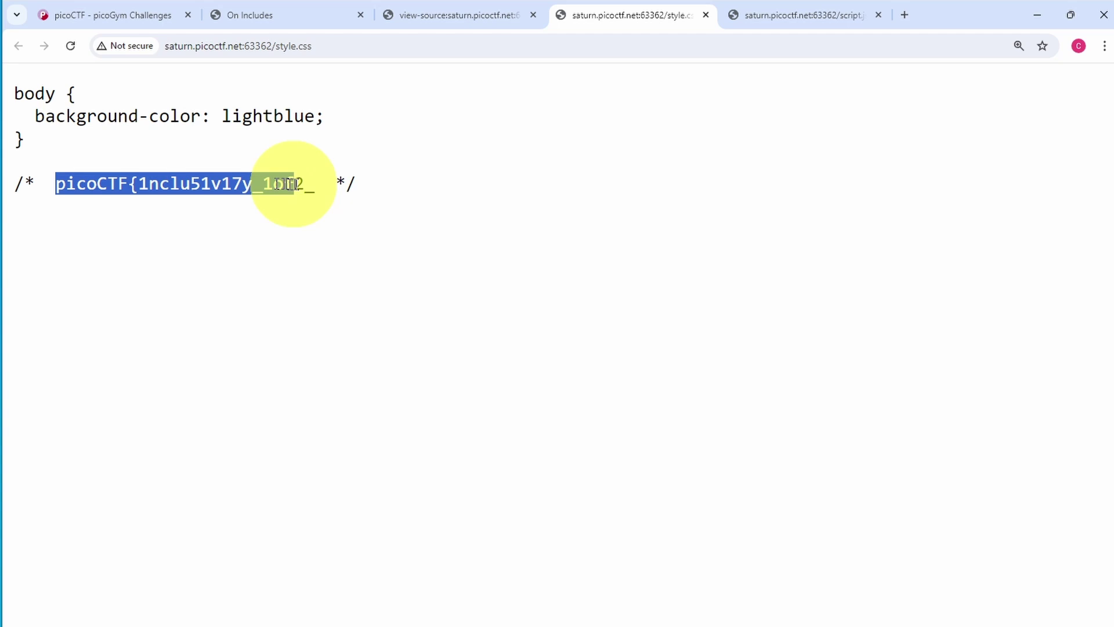
right_click(228, 183)
click(246, 198)
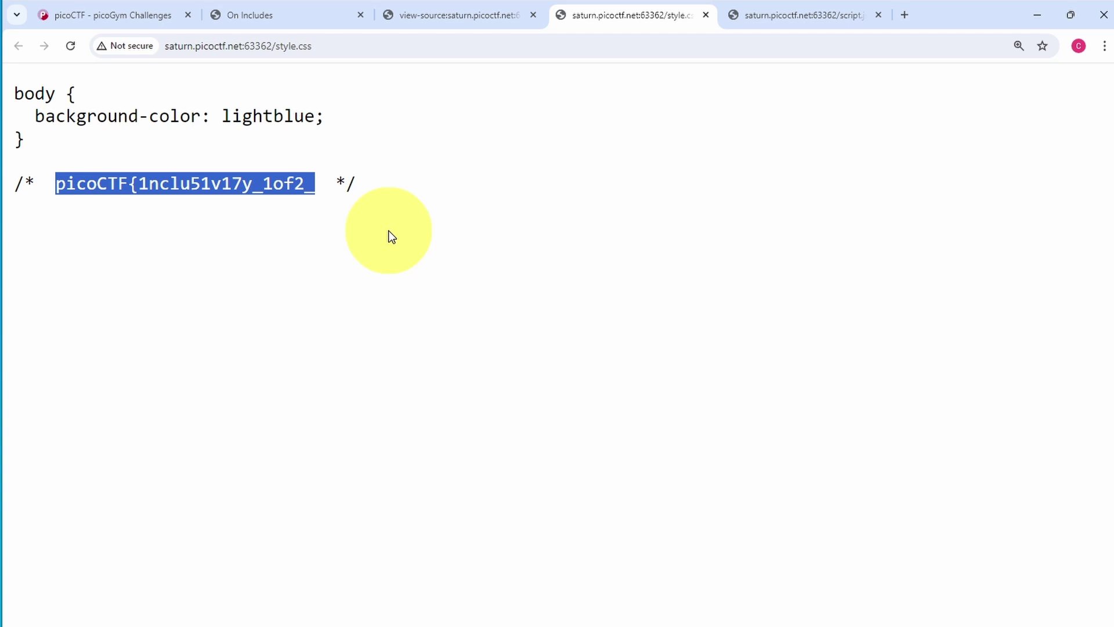
- Paste picoCTF{1nclu51v17y_1of2_ into the Includes challenge's flag field on picoCTF
click(105, 13)
scroll(402, 362, down, 2)
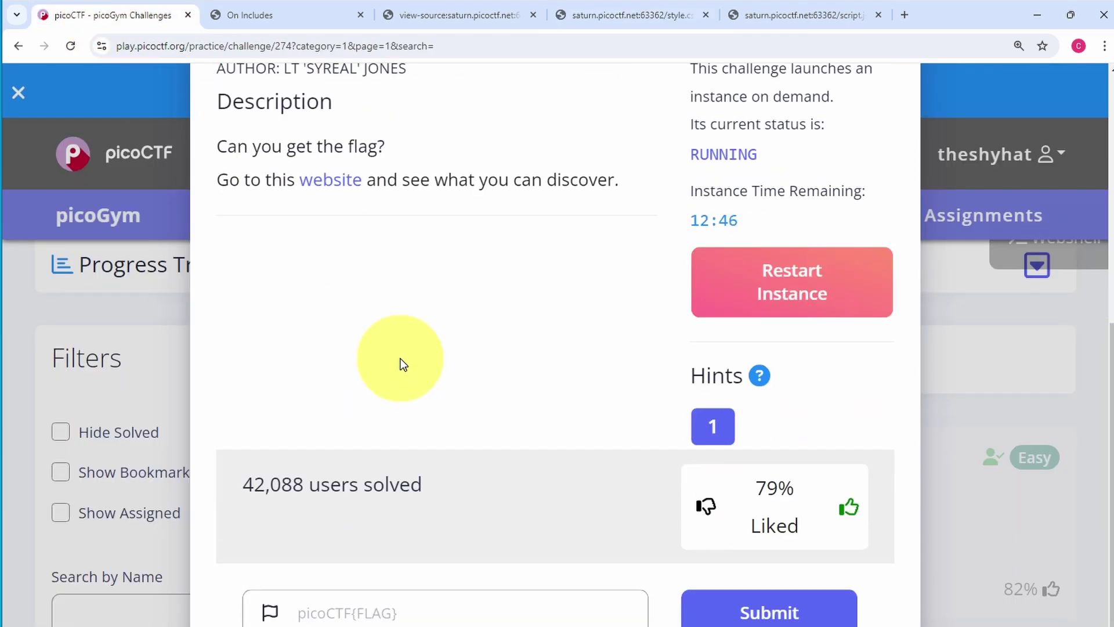
click(325, 614)
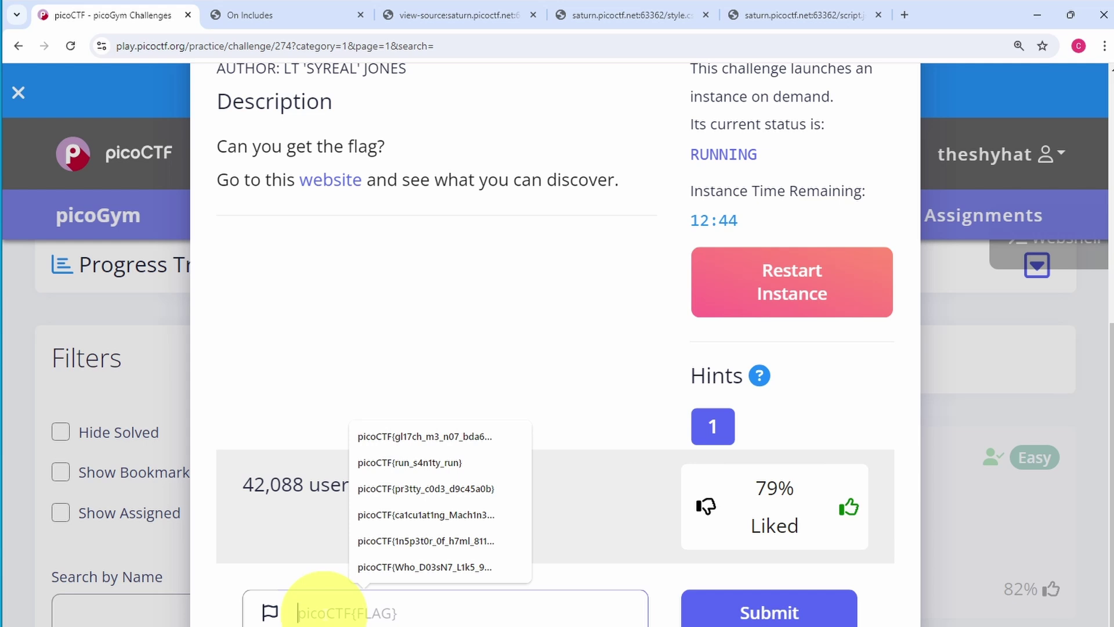
right_click(325, 614)
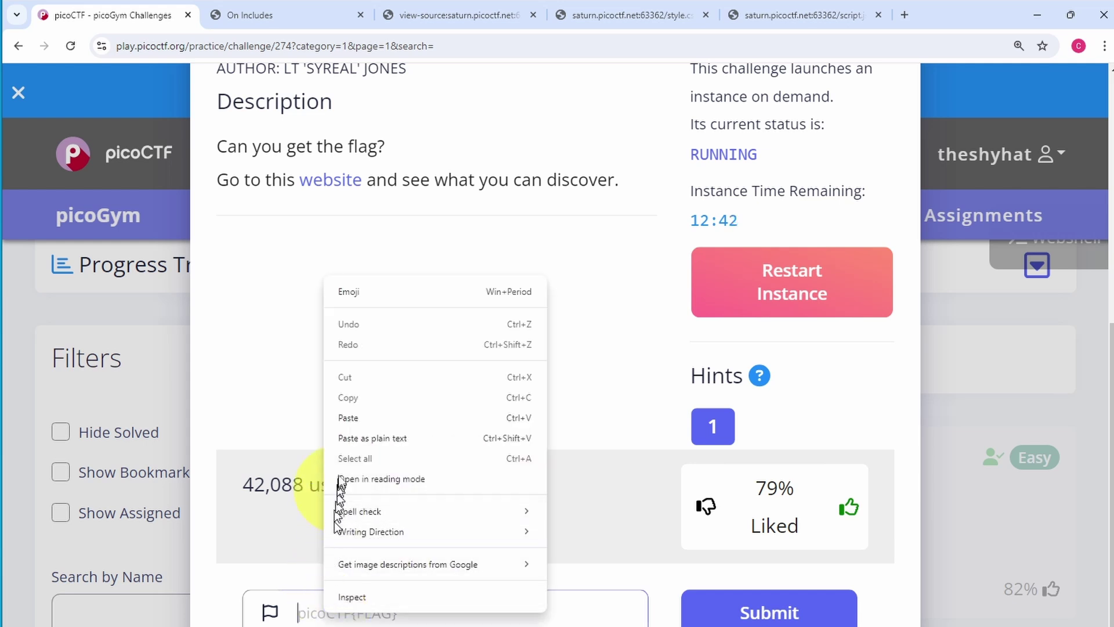
click(355, 418)
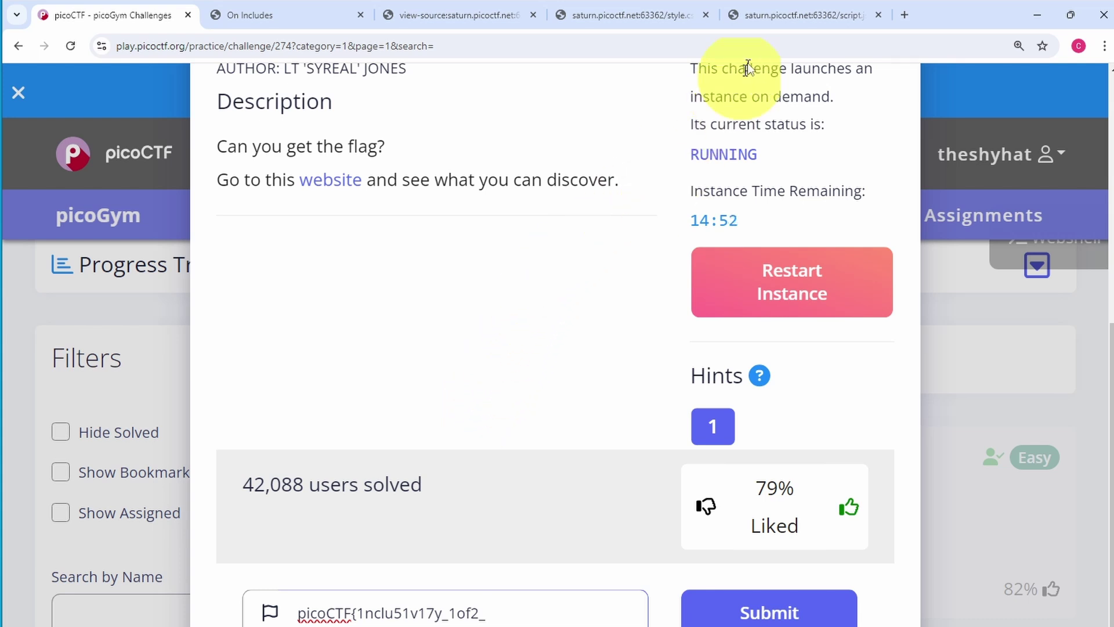
- Copy the second flag half, f7w_2of2_b8f4b022}, from the script.js comment
click(776, 17)
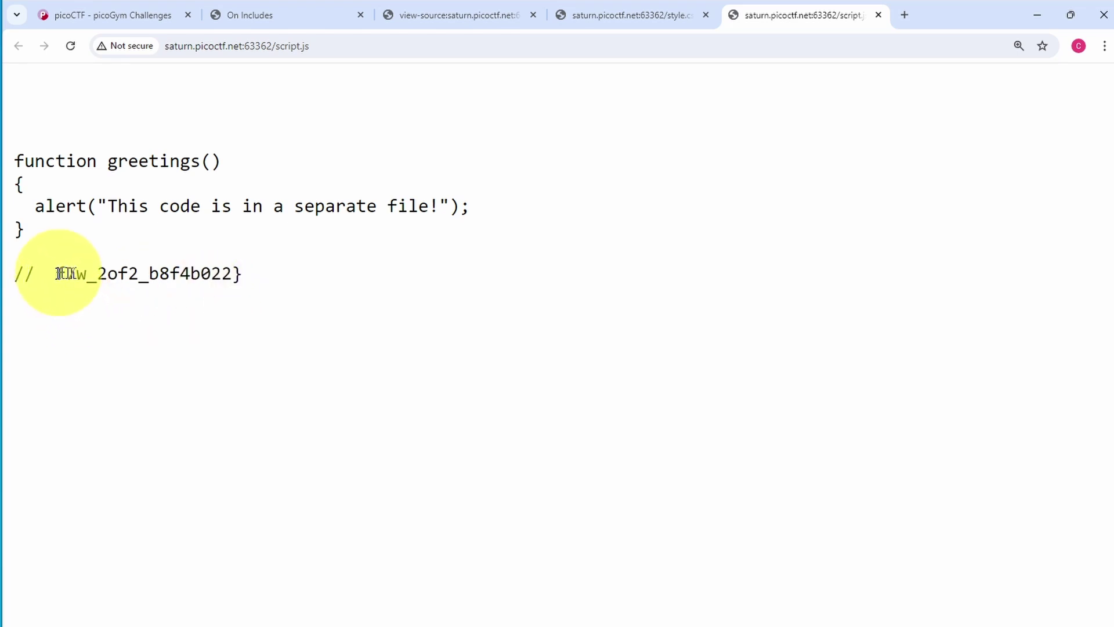
drag(56, 273, 238, 275)
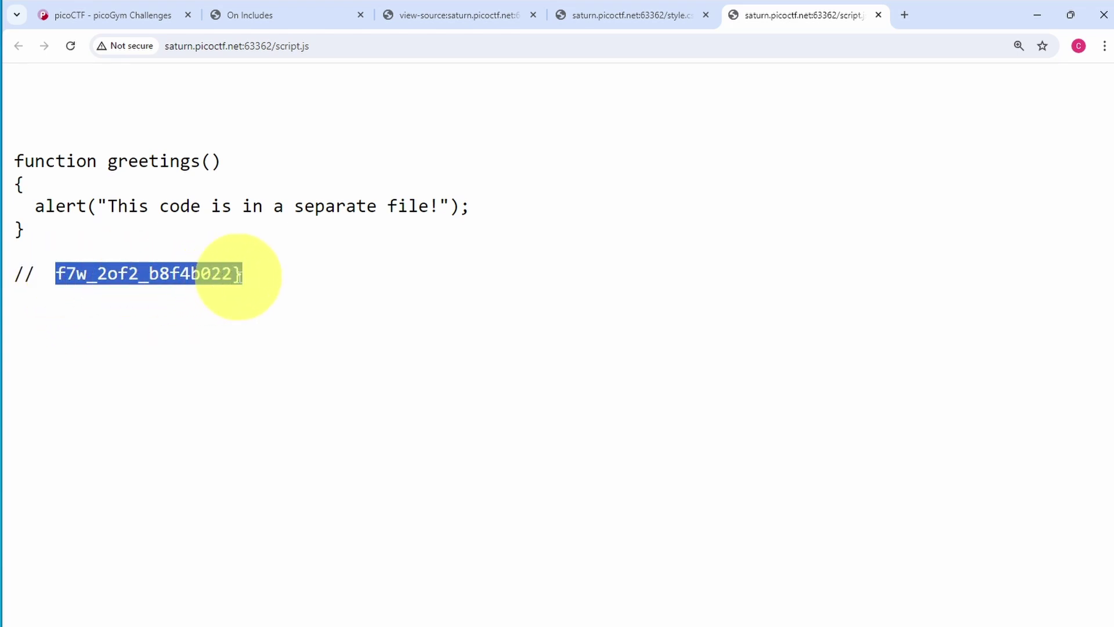
right_click(216, 270)
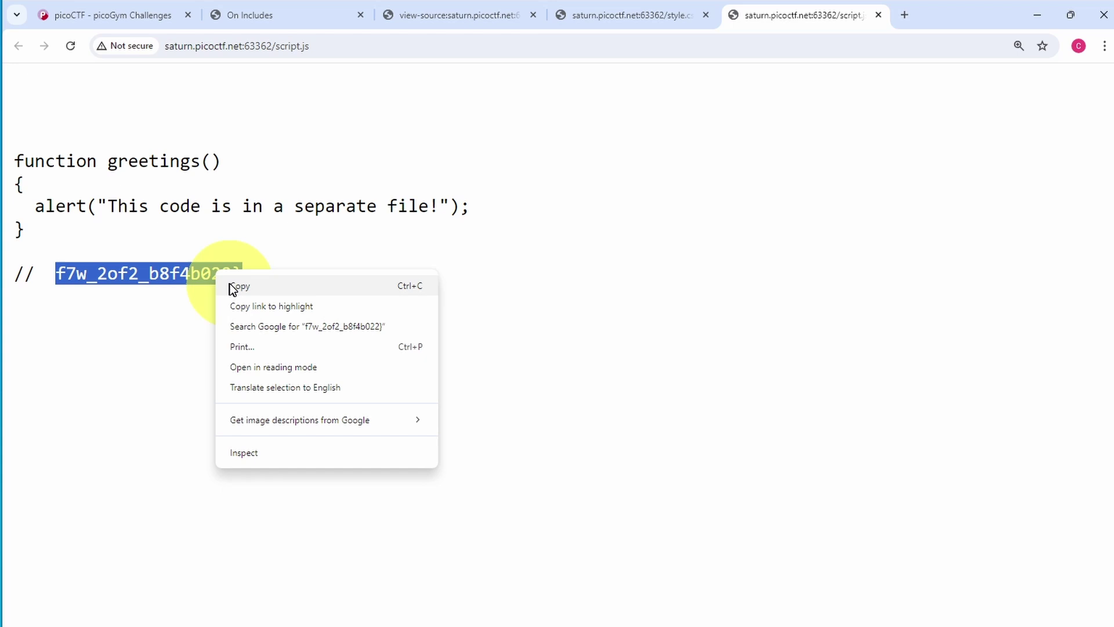
click(233, 286)
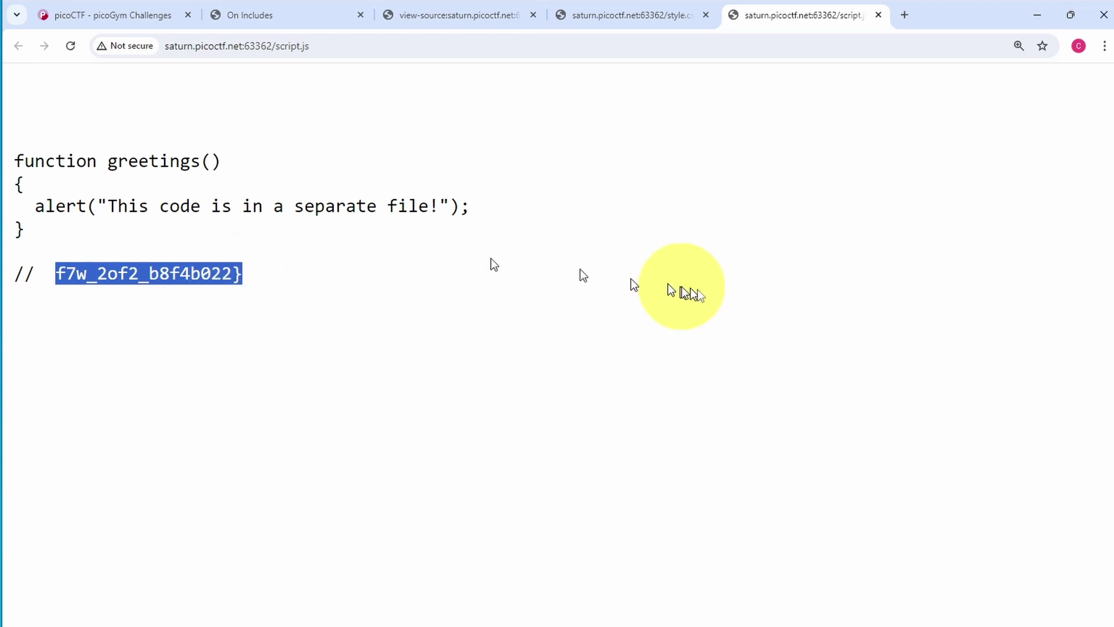
- Append f7w_2of2_b8f4b022} to the flag field and submit the full combined flag
click(120, 16)
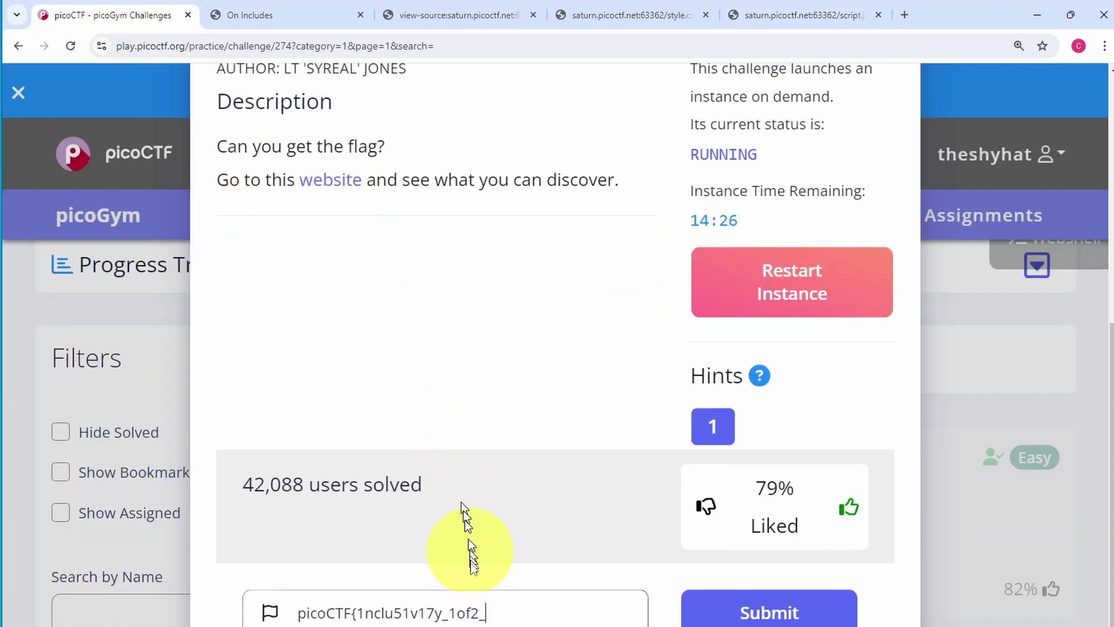
right_click(491, 613)
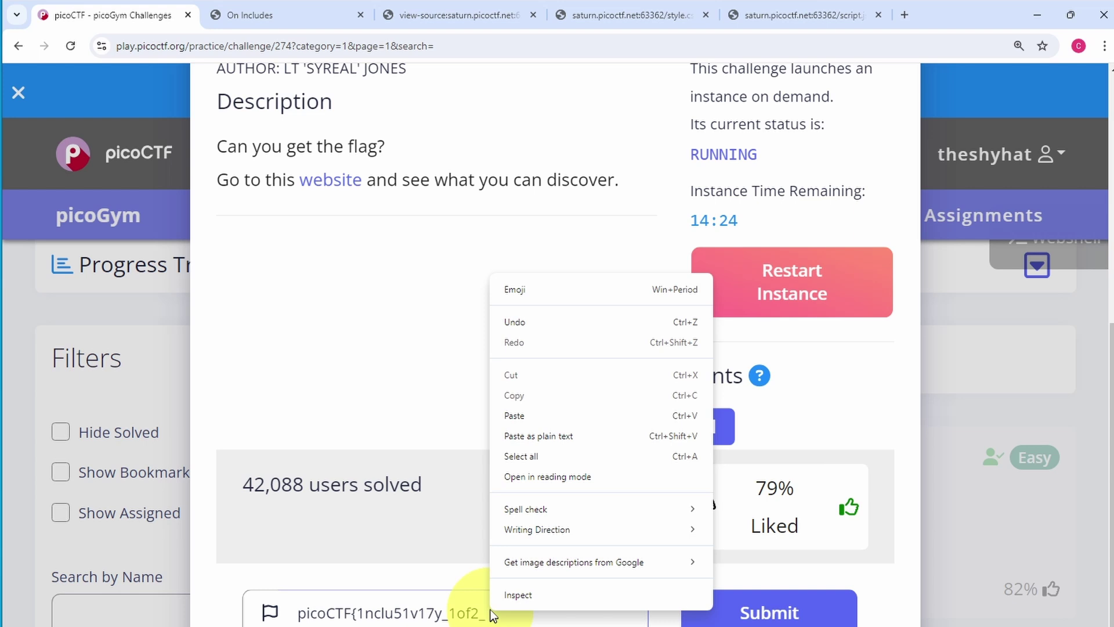
click(514, 415)
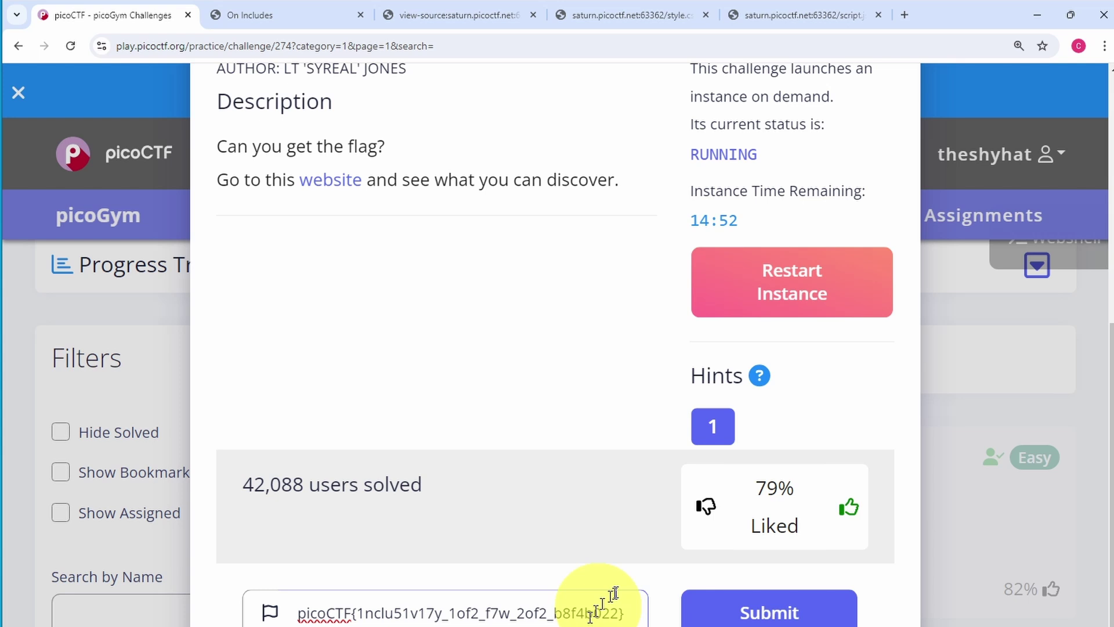
click(750, 614)
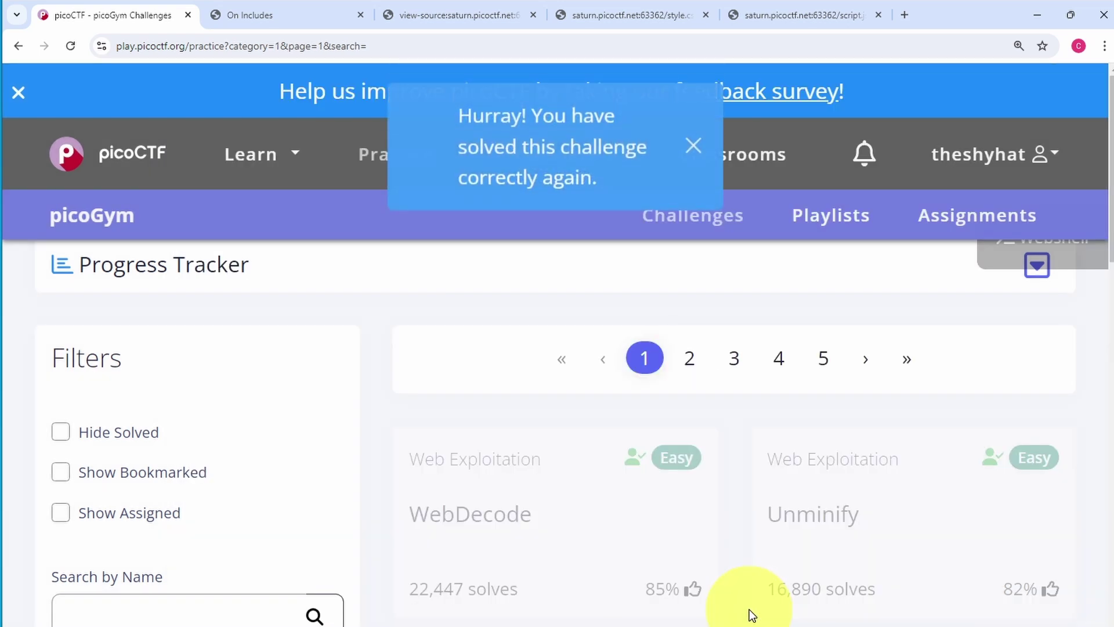